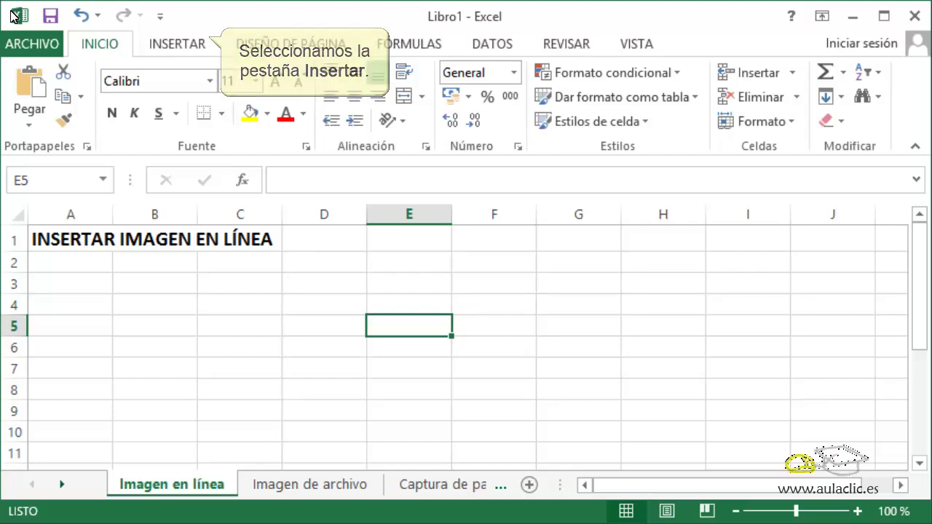
Step: Open the Insertar imágenes dialog via Imágenes en línea under INSERTAR > Ilustraciones
left_click(180, 51)
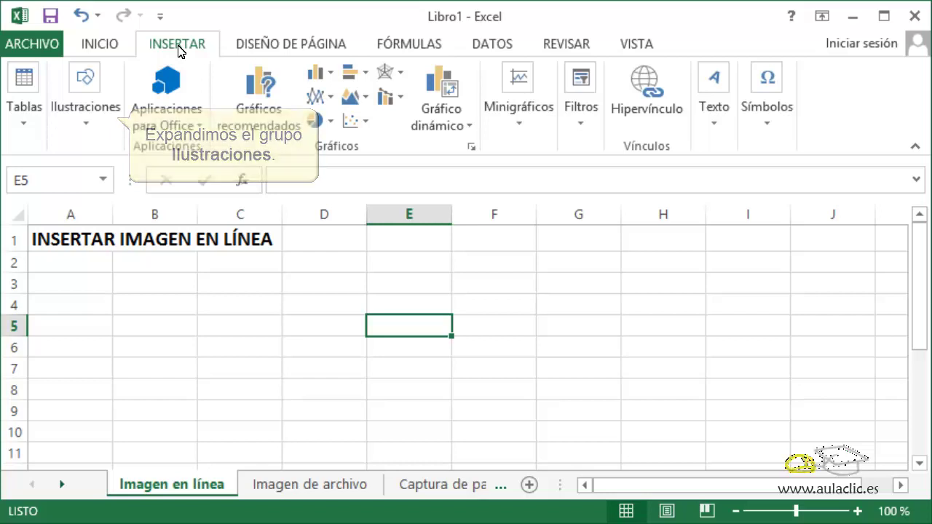
left_click(86, 129)
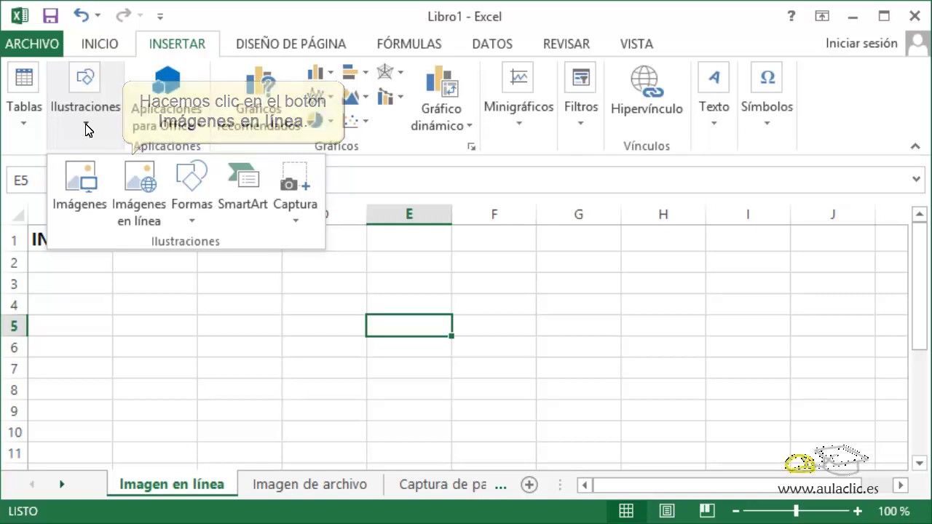
left_click(142, 184)
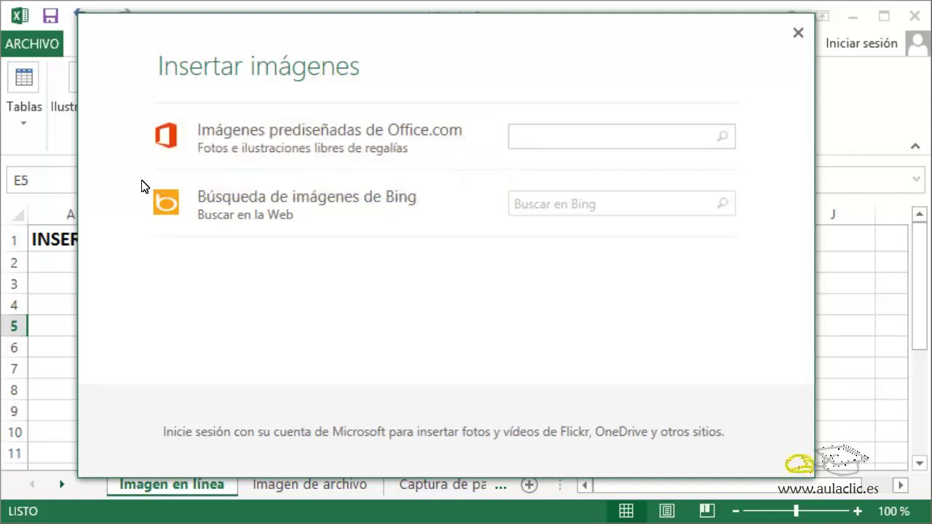
Step: Search Office.com clip art for 'edificio' to list building images
type("edificio")
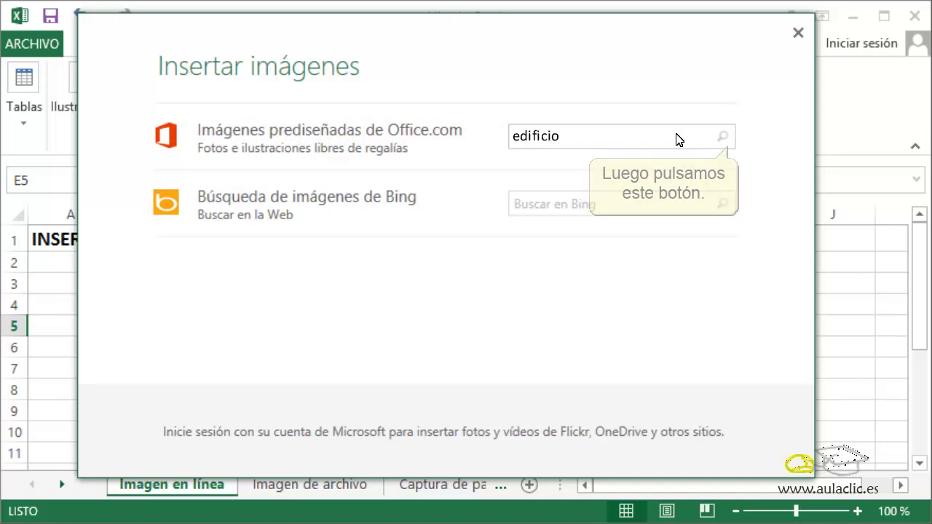
left_click(723, 136)
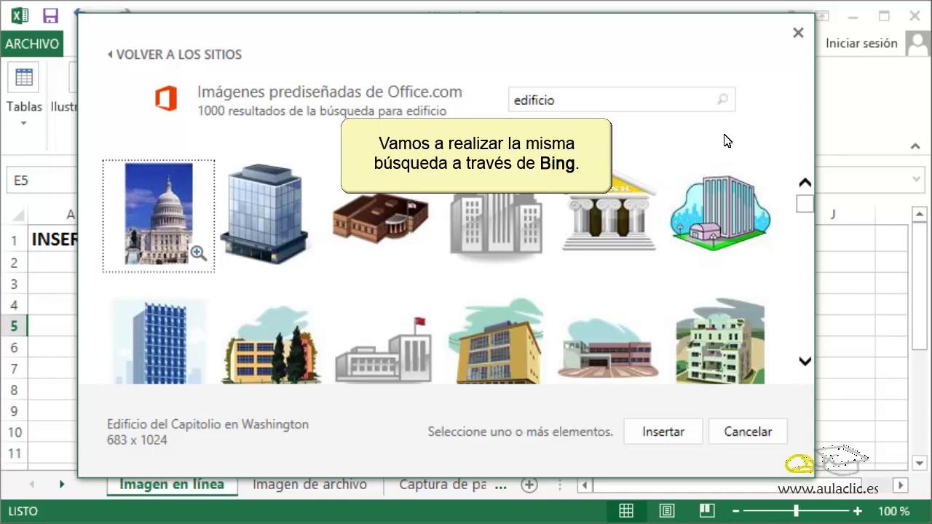
Step: Search Bing images for 'edificio' and insert the yellow building photo into the sheet
left_click(178, 59)
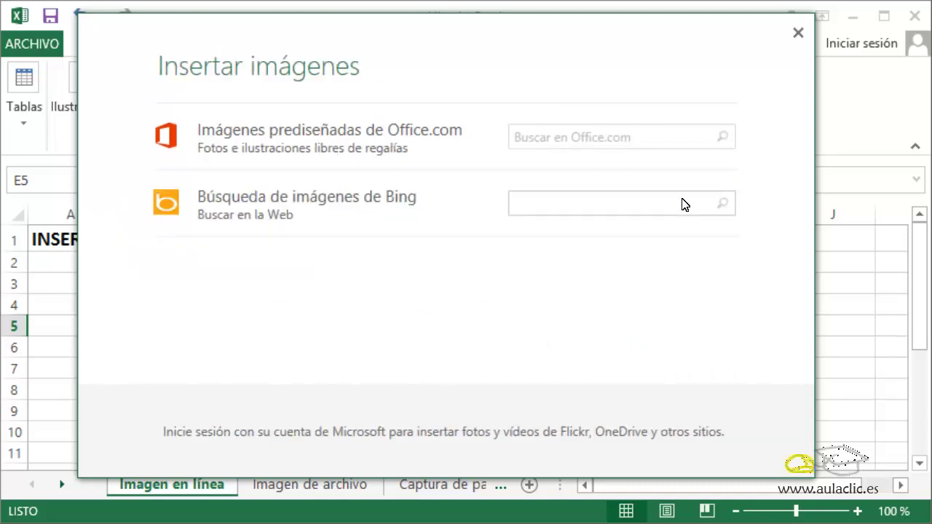
type("edificio")
left_click(722, 204)
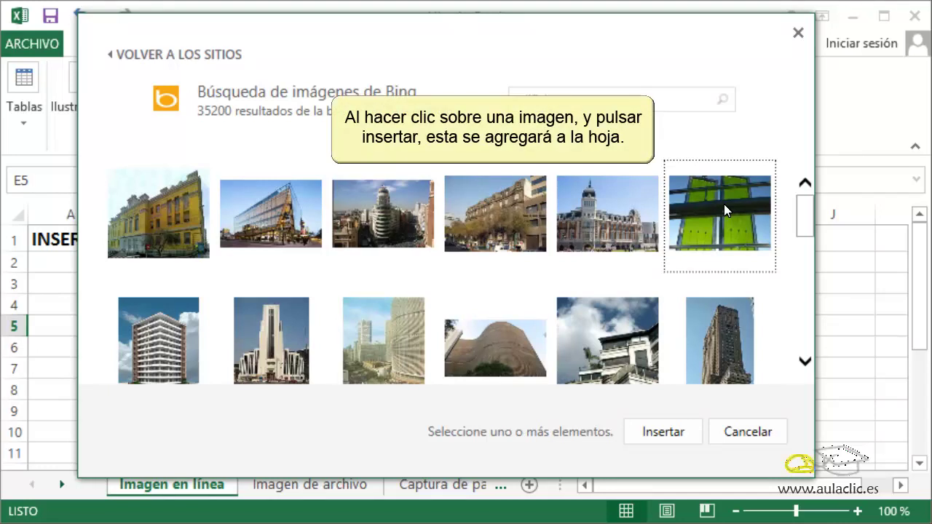
left_click(152, 220)
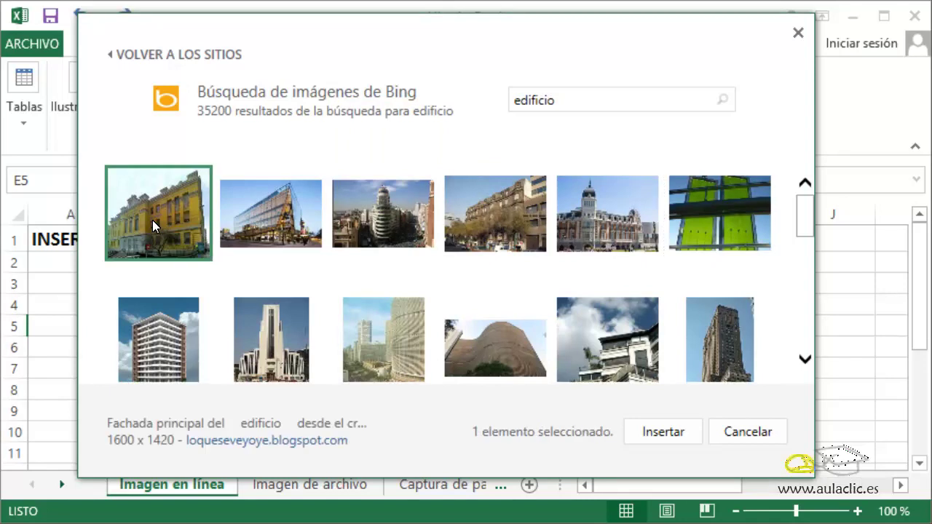
left_click(665, 437)
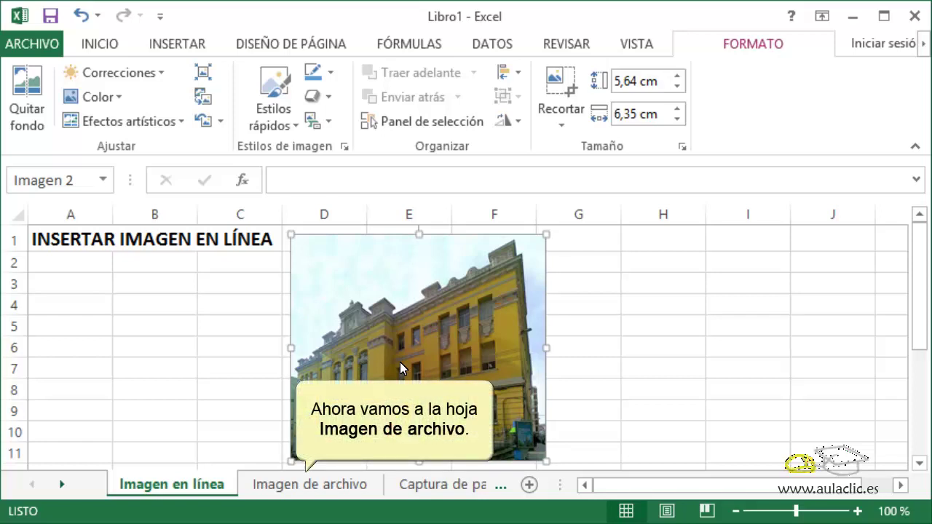
Step: On the Imagen de archivo sheet, select C4 and open the Imágenes from-file dialog
left_click(311, 489)
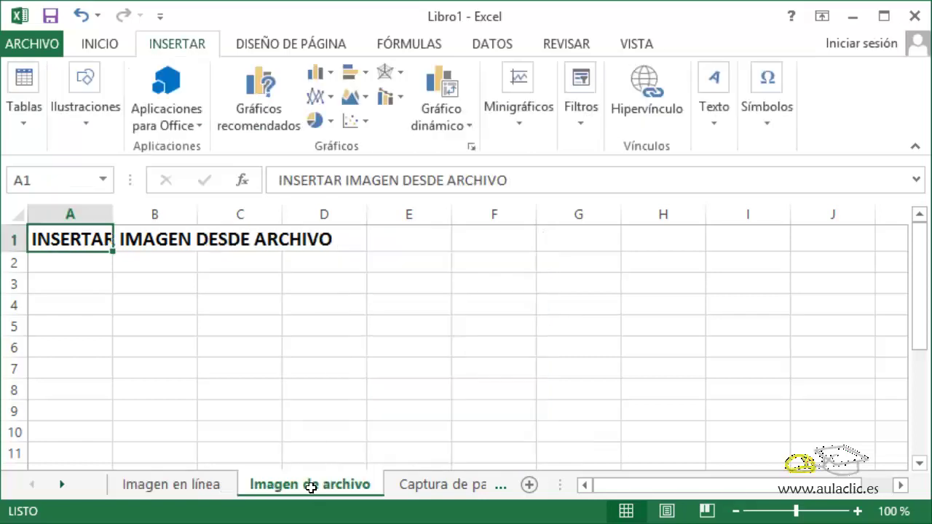
left_click(241, 307)
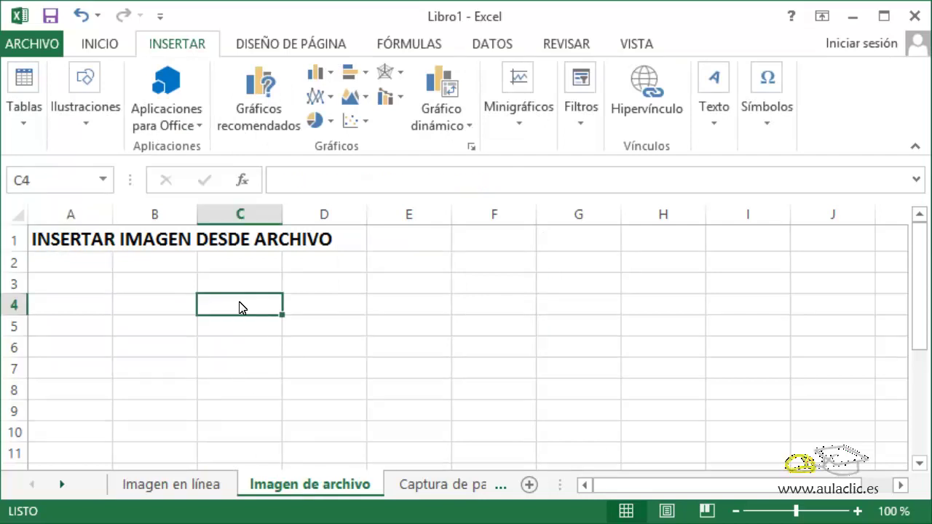
left_click(86, 125)
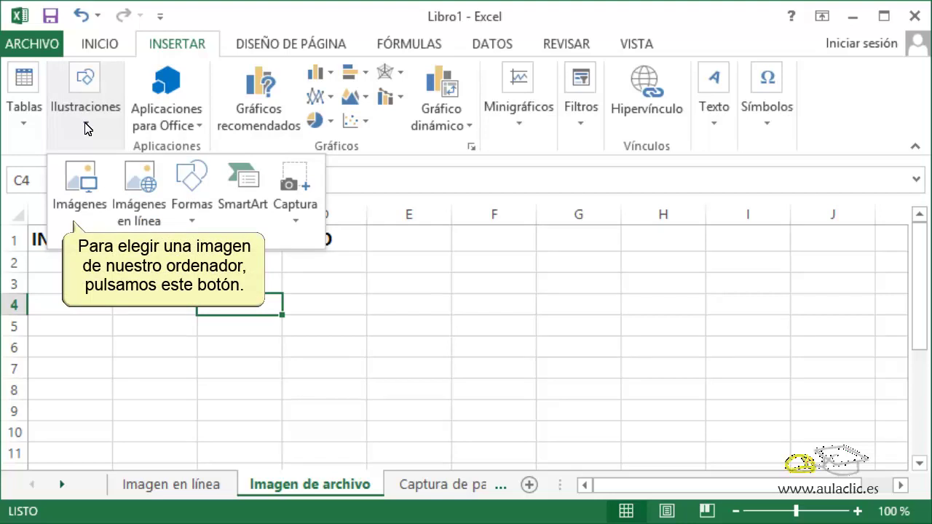
left_click(85, 189)
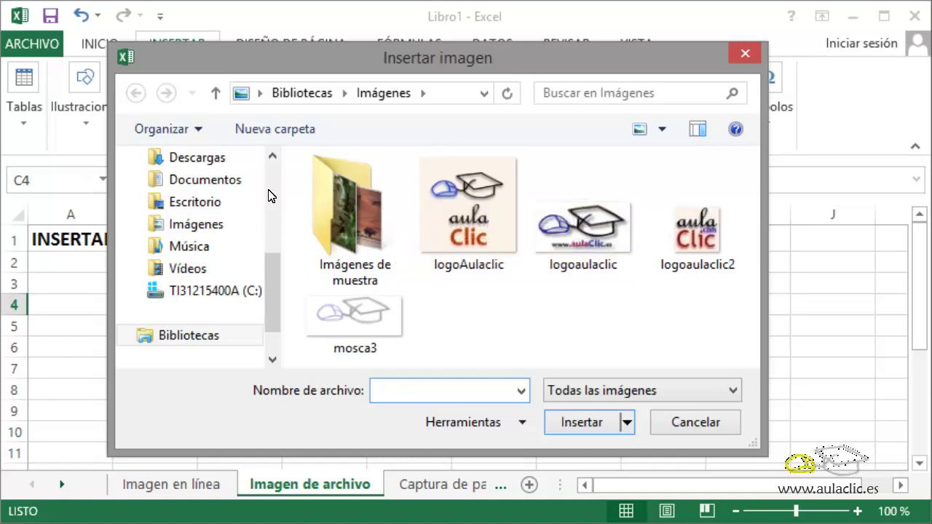
Step: Insert Koala from the Imágenes de muestra folder at cell C4
double_click(351, 218)
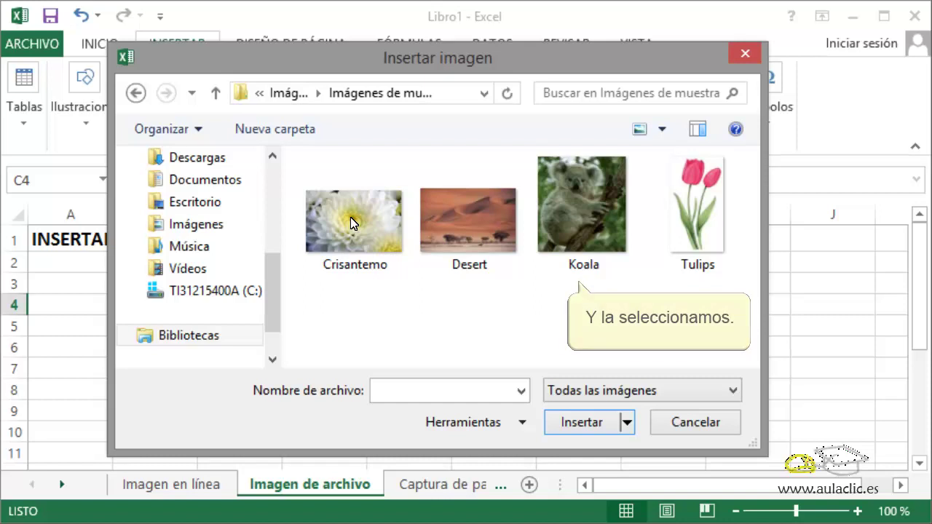
left_click(577, 209)
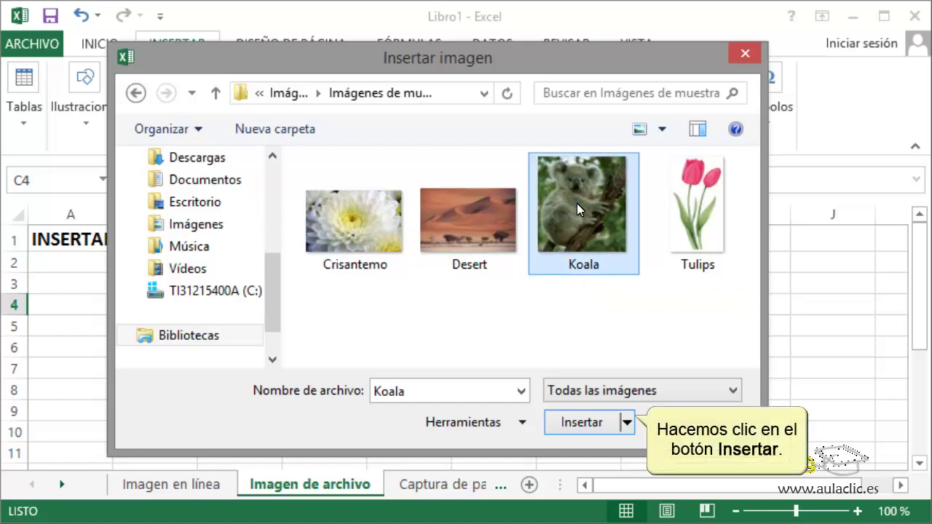
left_click(579, 424)
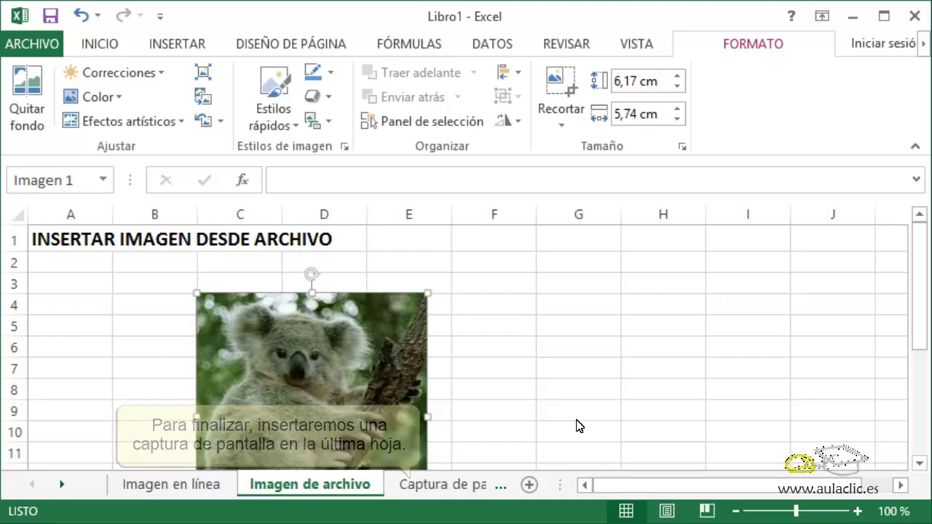
Step: Go to the Captura de pantalla sheet
left_click(442, 485)
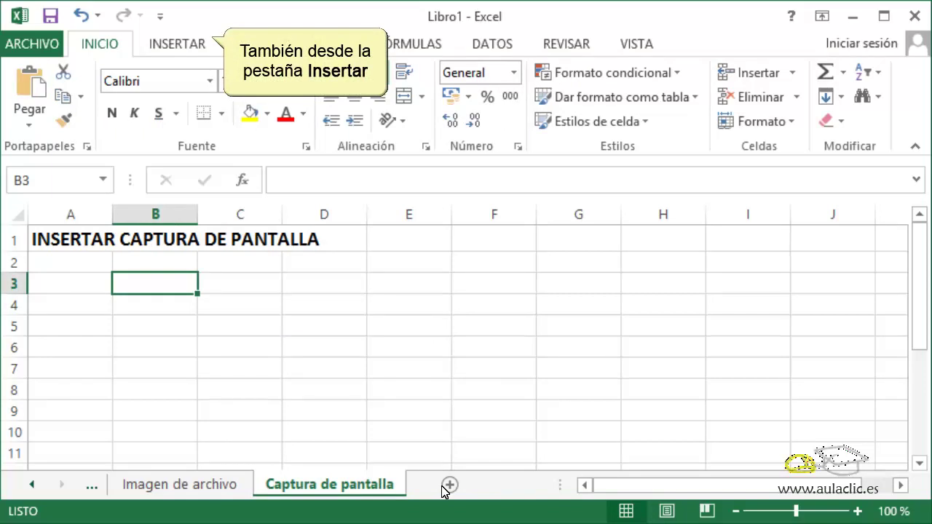
Step: Insert a Recorte de pantalla clipping of the aulaClic logo from the aulaclic.es page
left_click(181, 49)
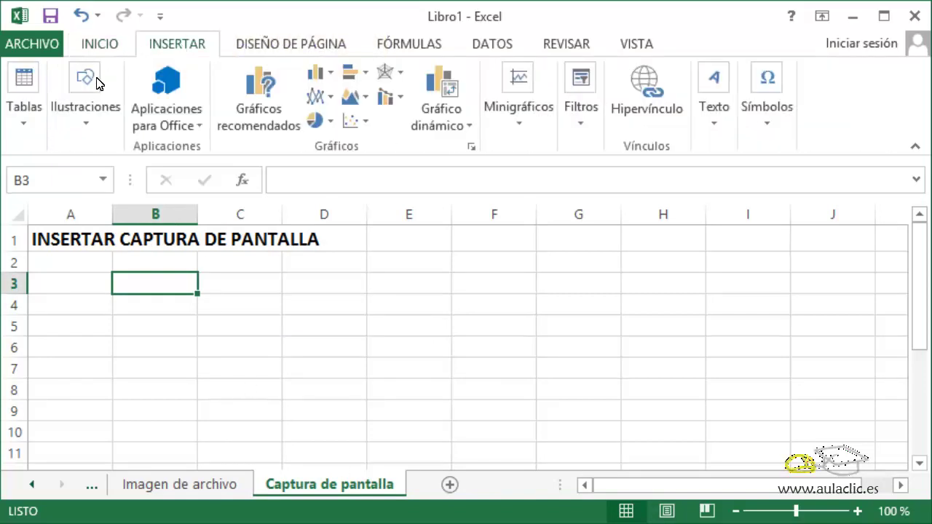
left_click(86, 128)
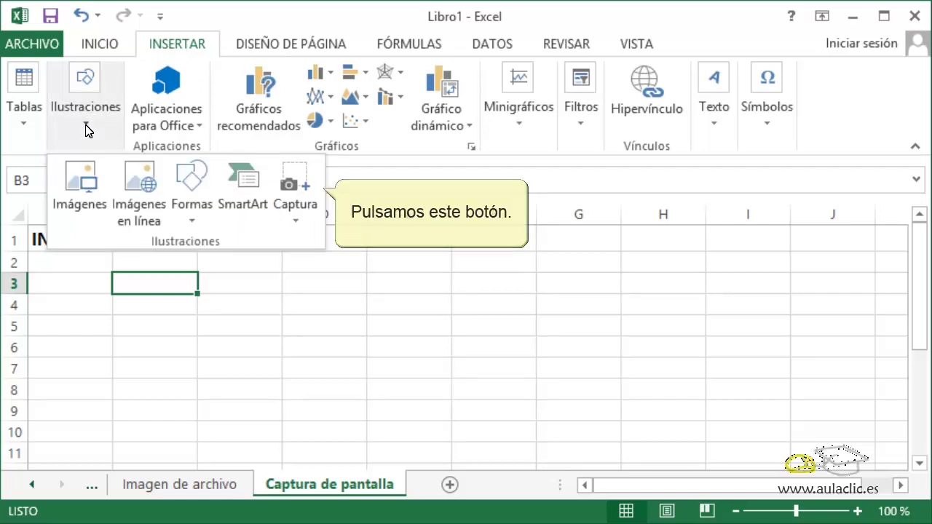
left_click(296, 188)
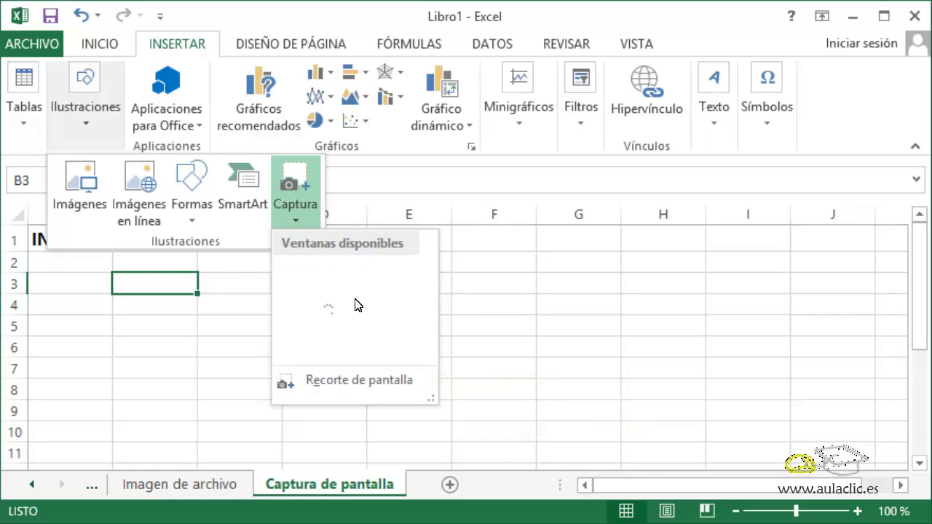
left_click(359, 382)
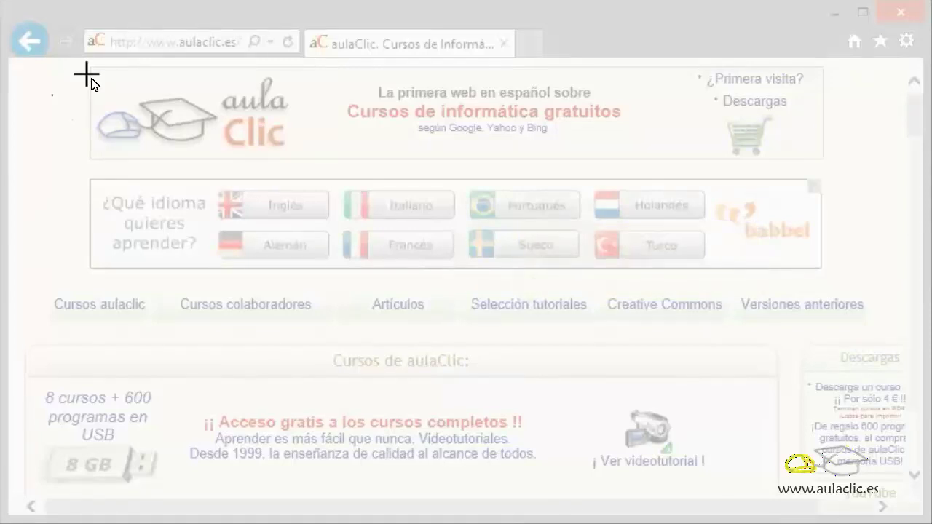
mouse_move(89, 65)
left_mouse_down()
mouse_move(227, 163)
mouse_move(307, 163)
left_mouse_up()
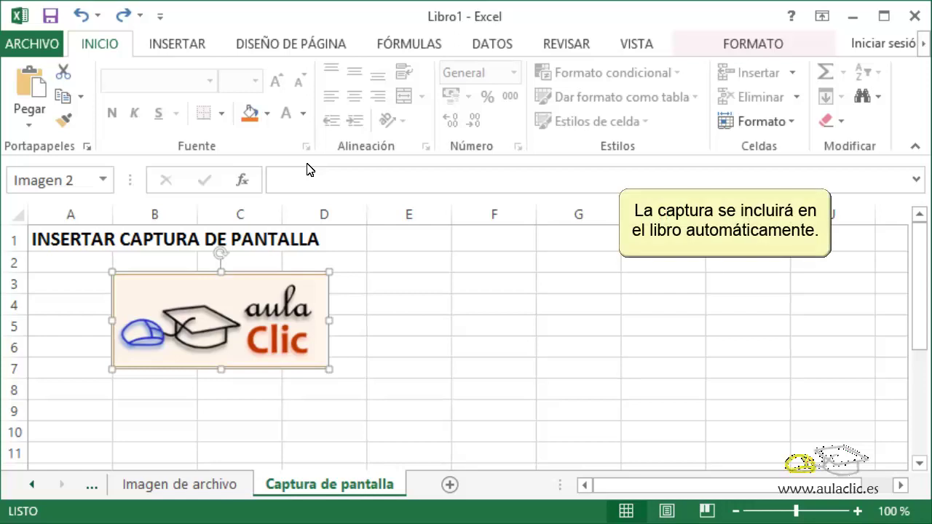